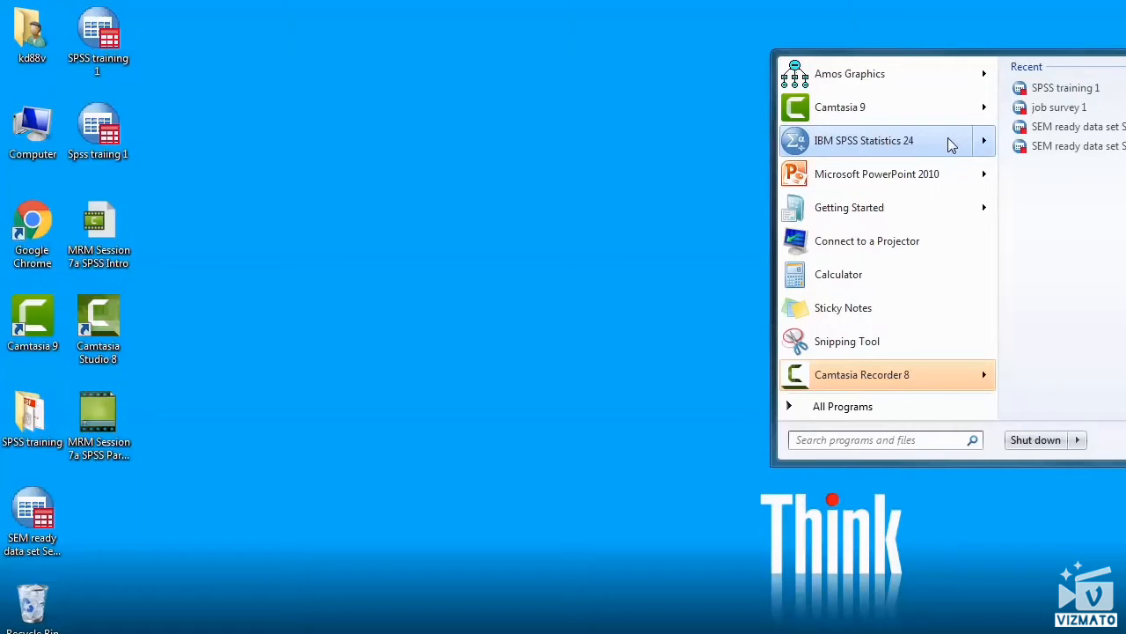
# Step: Launch IBM SPSS Statistics 24 and dismiss its welcome dialog to reach the empty dataset
pyautogui.click(950, 145)
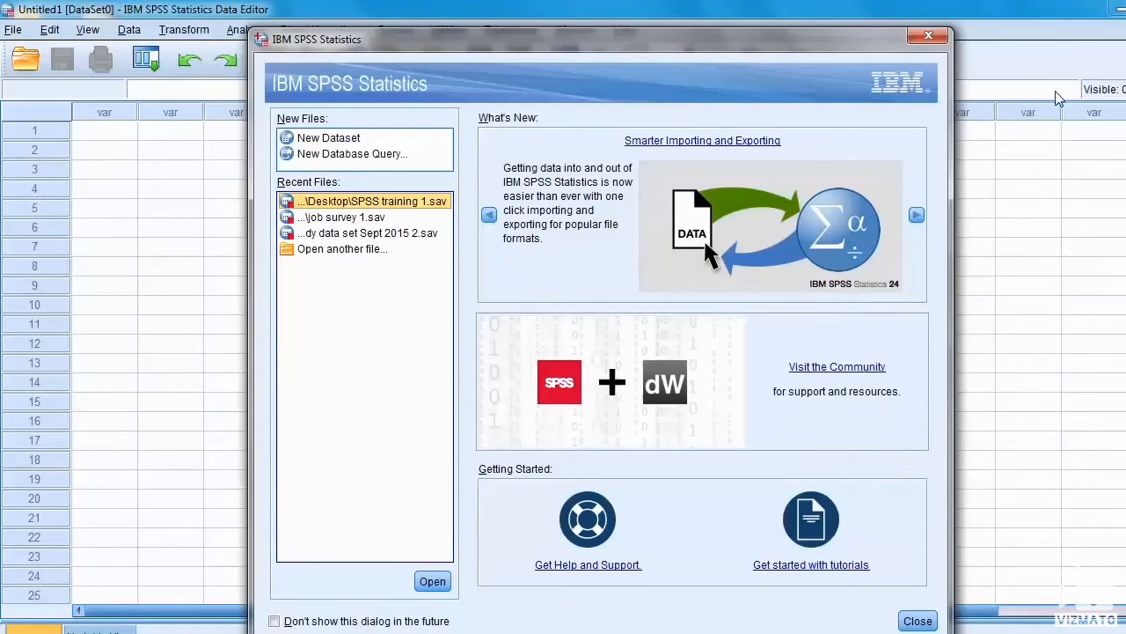
pyautogui.click(928, 37)
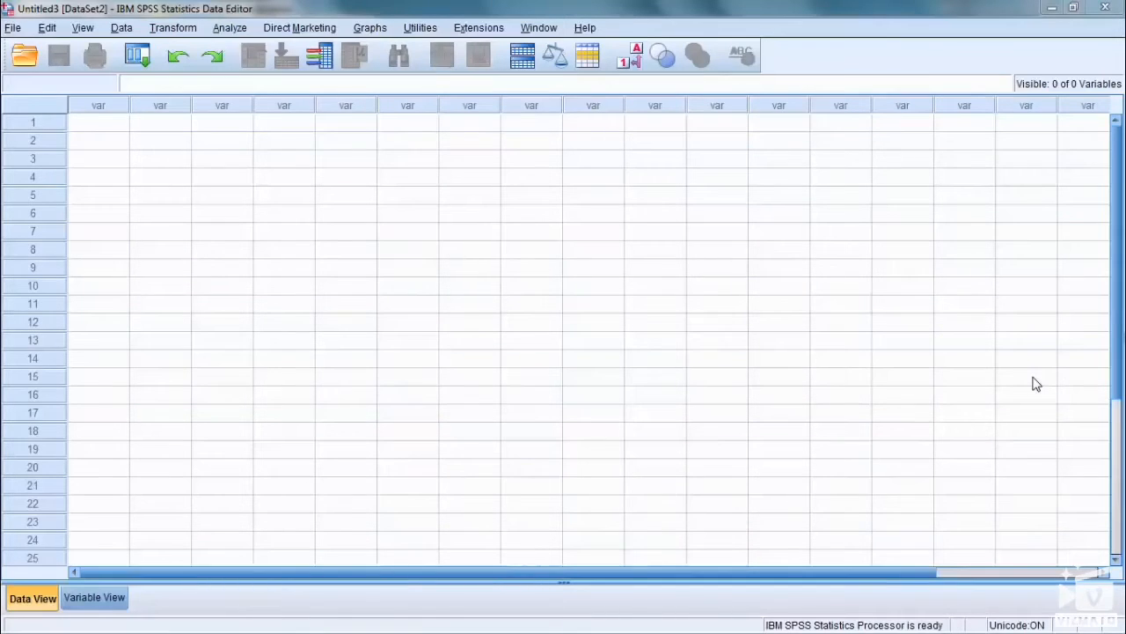
# Step: Look over the empty data grid's cells, first two variable columns and first two case rows
pyautogui.scroll(-1, 564, 334)
pyautogui.click(111, 130)
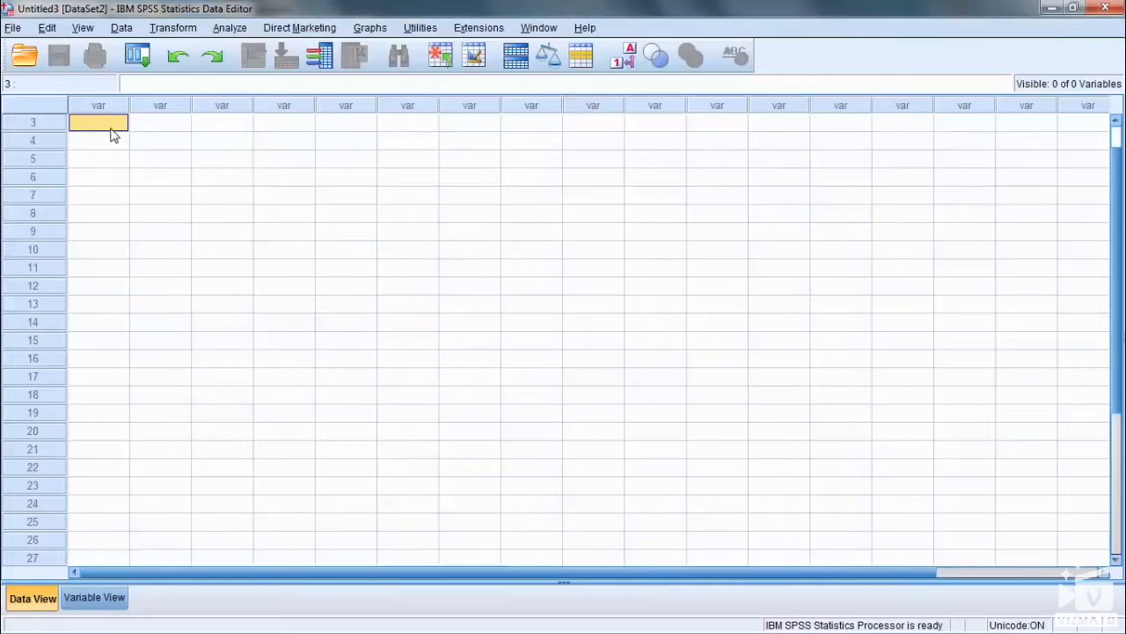
pyautogui.click(137, 123)
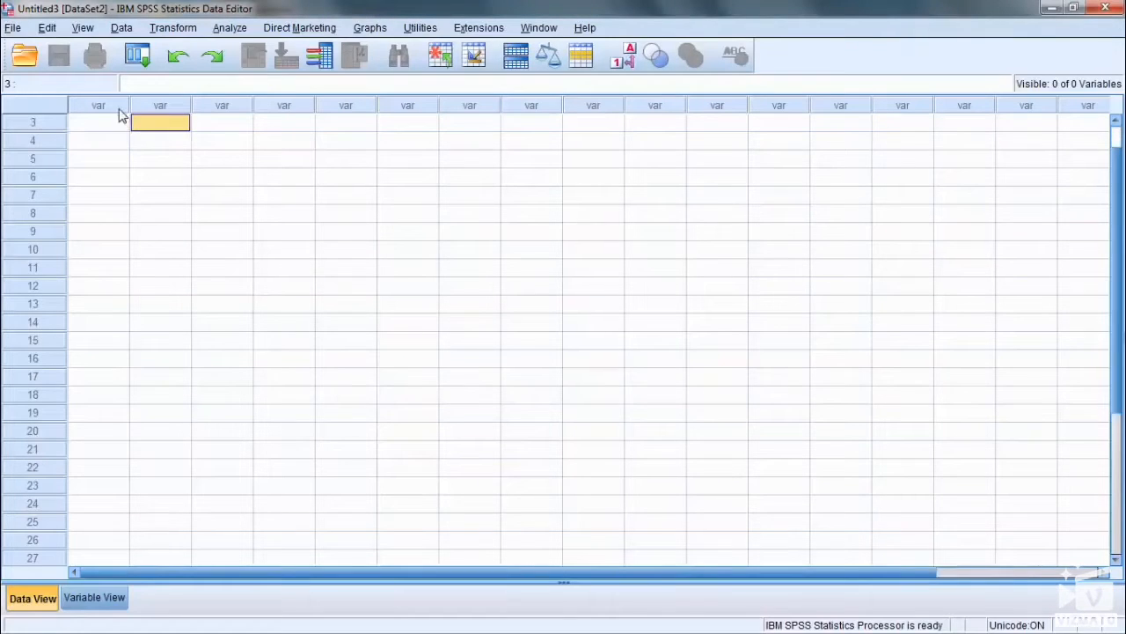
pyautogui.click(99, 105)
pyautogui.click(156, 105)
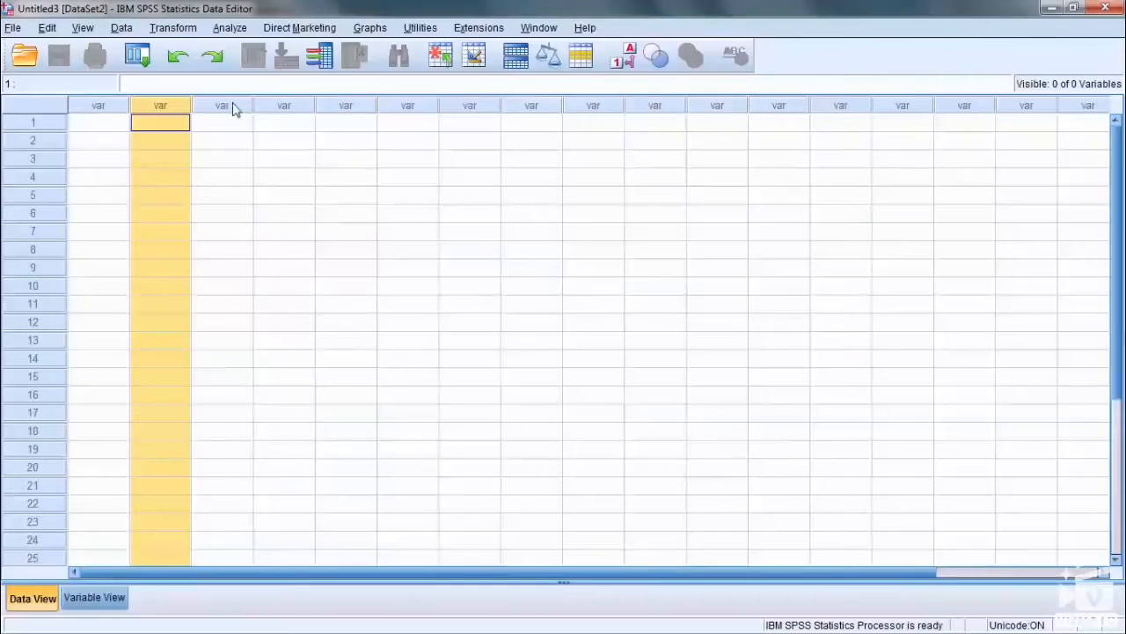
pyautogui.click(35, 126)
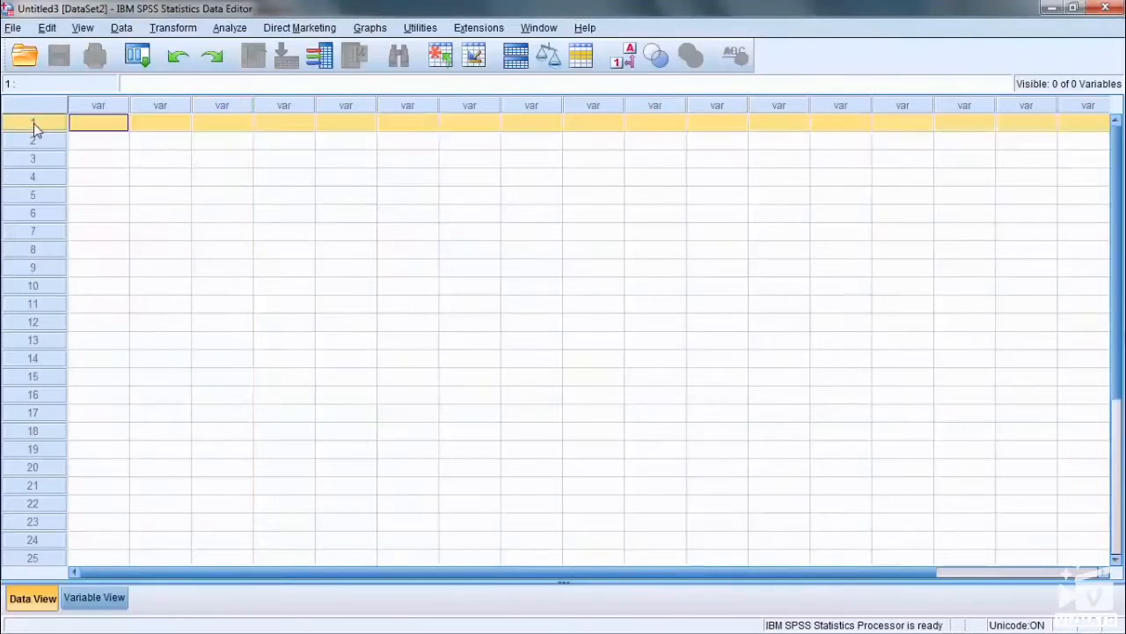
pyautogui.click(37, 142)
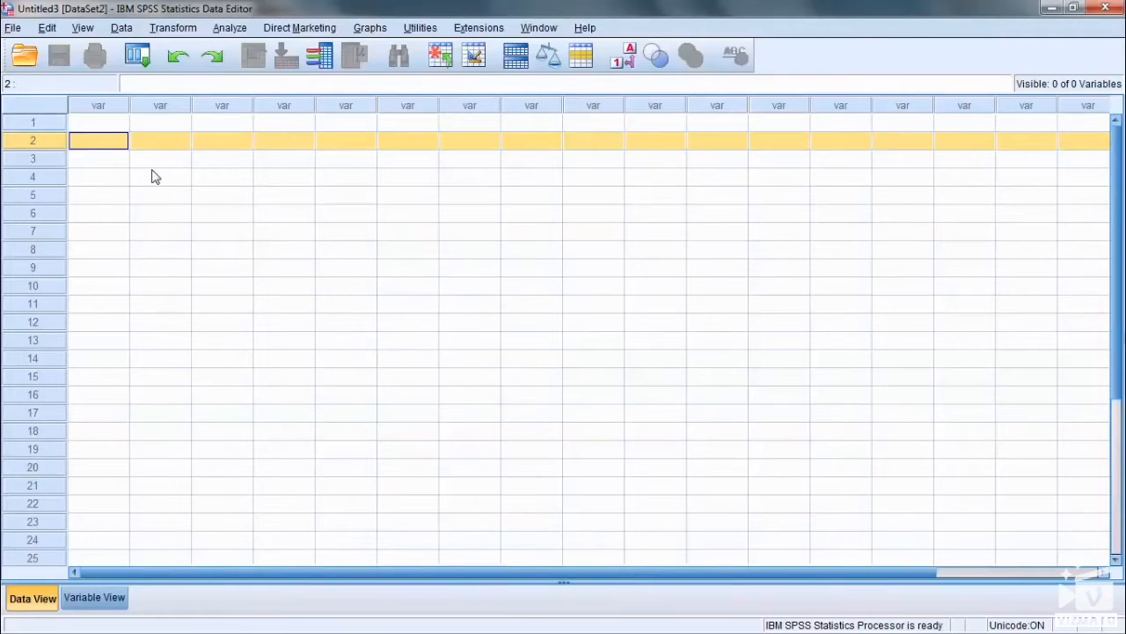
# Step: Compare Variable View with Data View for the empty dataset, finishing in Data View
pyautogui.click(76, 608)
pyautogui.click(46, 607)
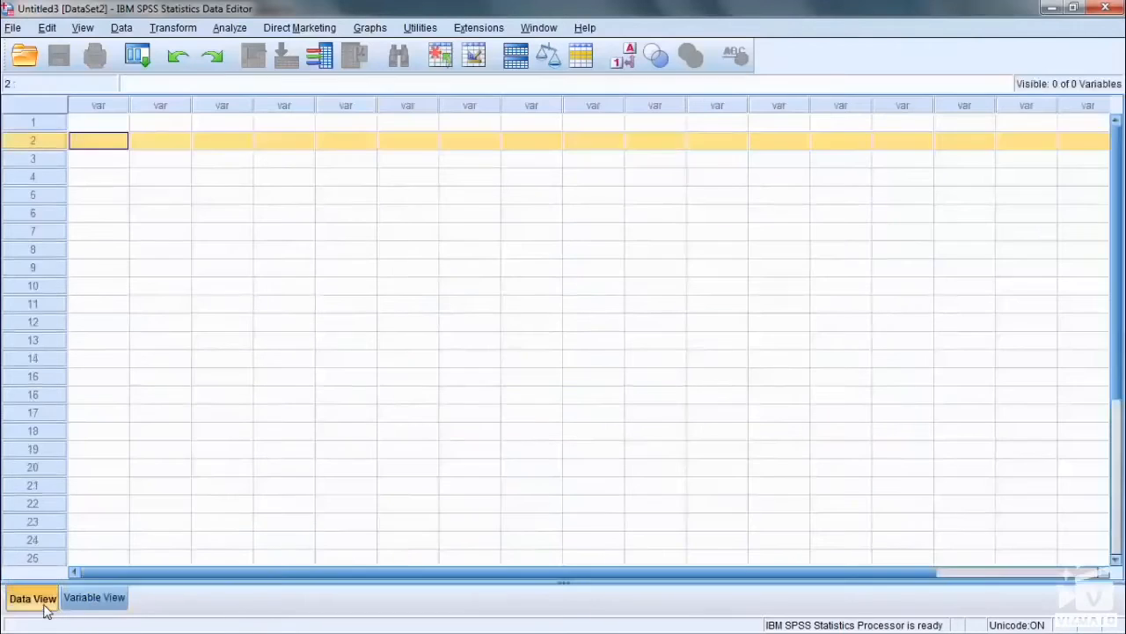
pyautogui.click(79, 607)
pyautogui.click(32, 601)
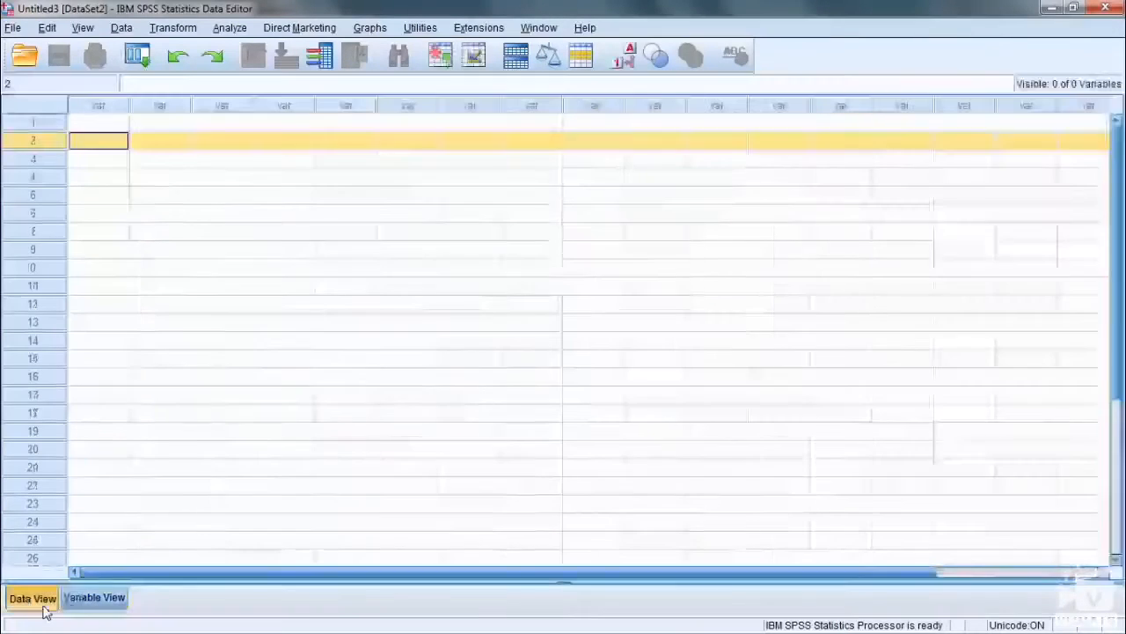
pyautogui.click(84, 602)
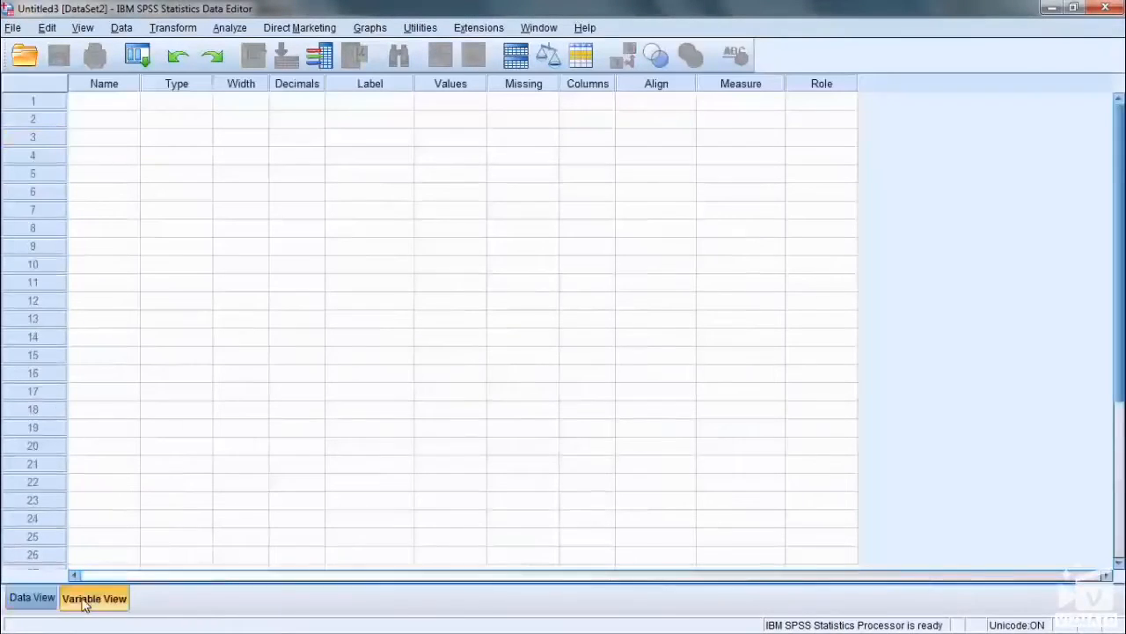
pyautogui.click(36, 602)
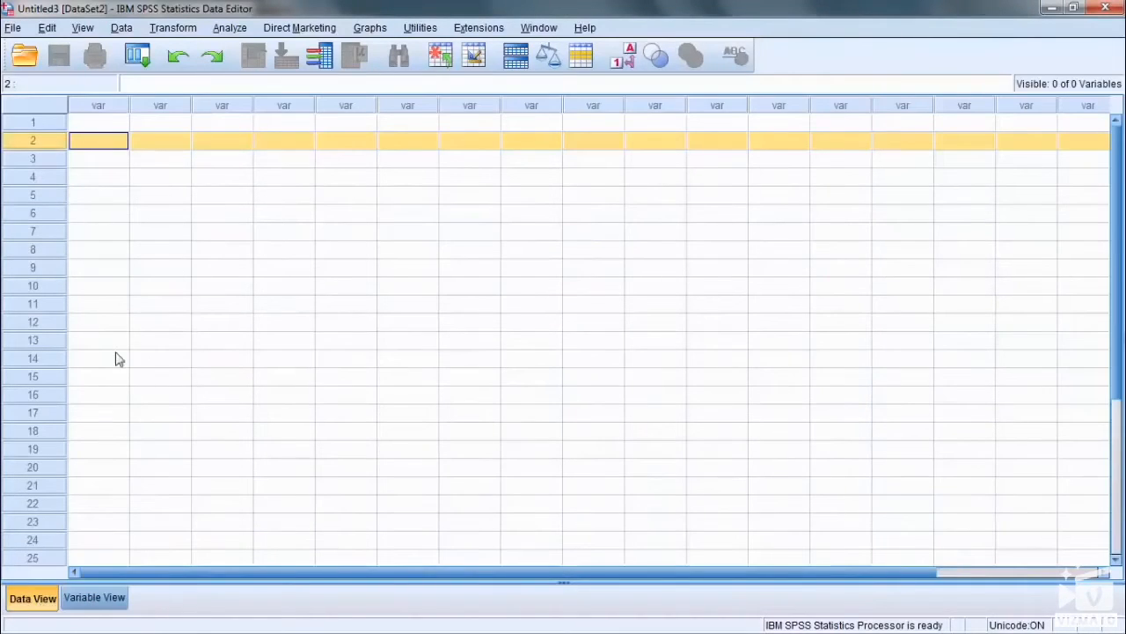
# Step: Examine case rows 1 to 5 of the empty data grid one at a time
pyautogui.click(36, 121)
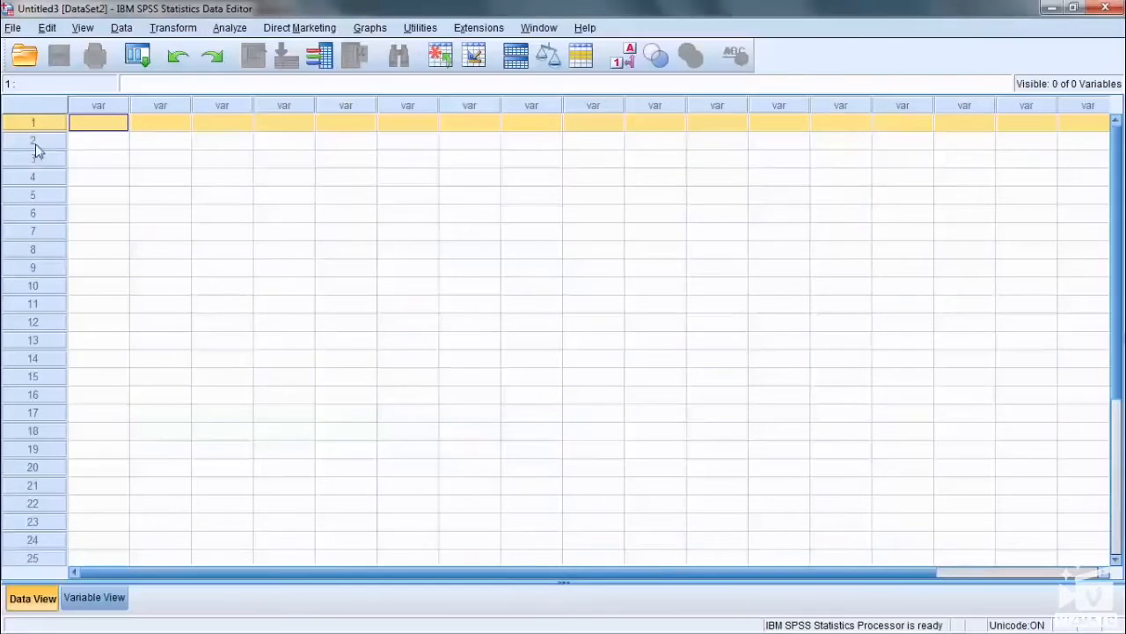
pyautogui.click(37, 142)
pyautogui.click(39, 159)
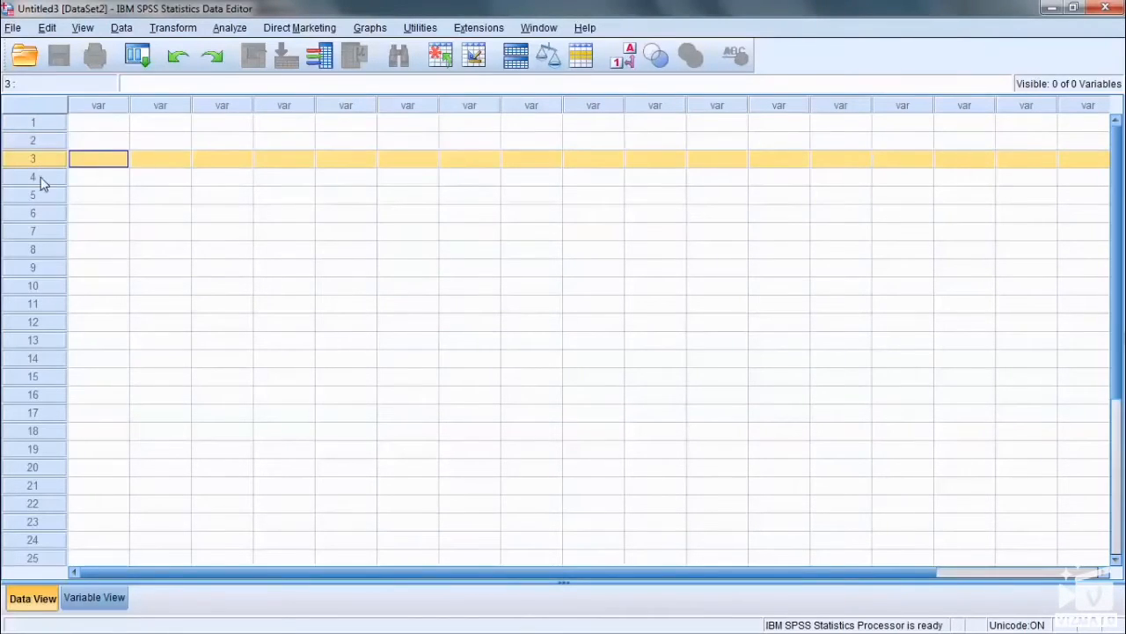
pyautogui.click(40, 179)
pyautogui.click(45, 200)
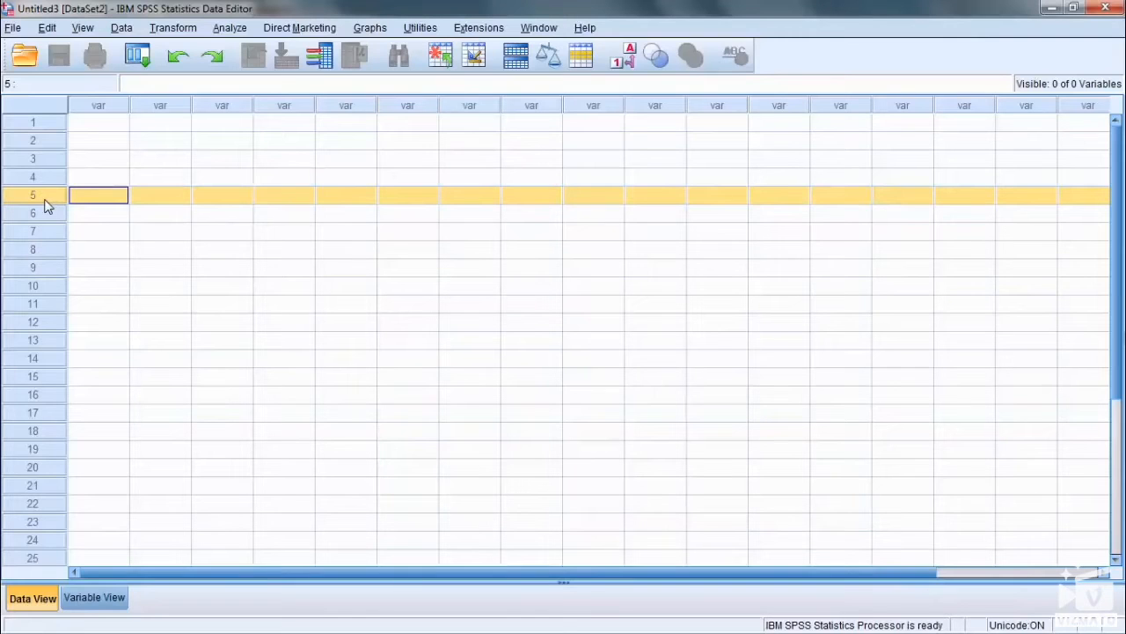
pyautogui.click(37, 176)
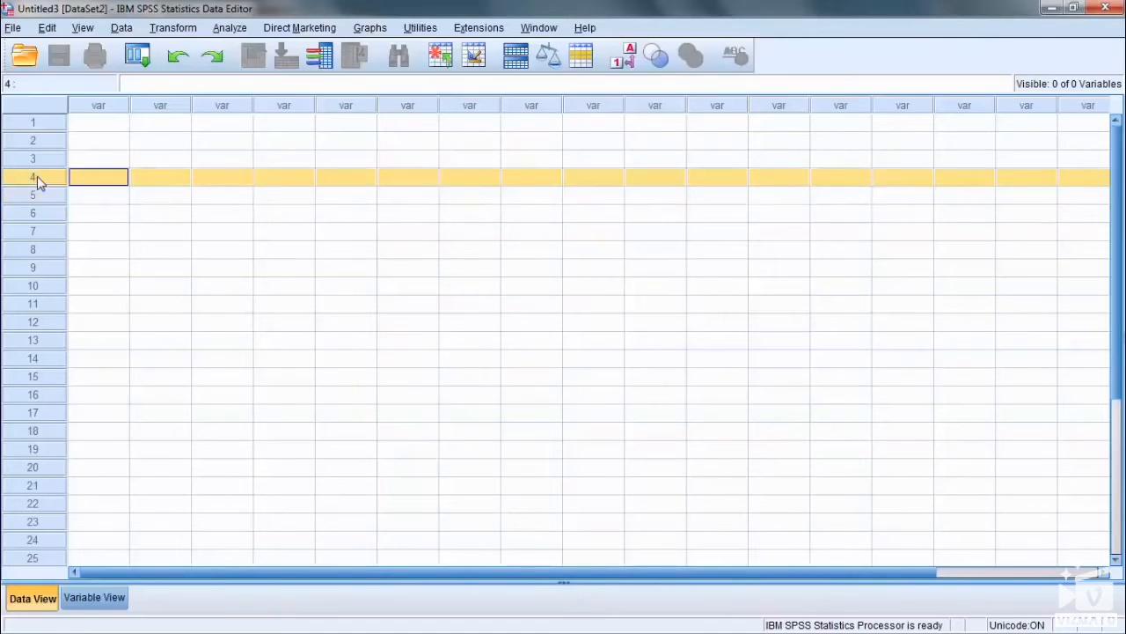
pyautogui.click(50, 159)
pyautogui.click(41, 141)
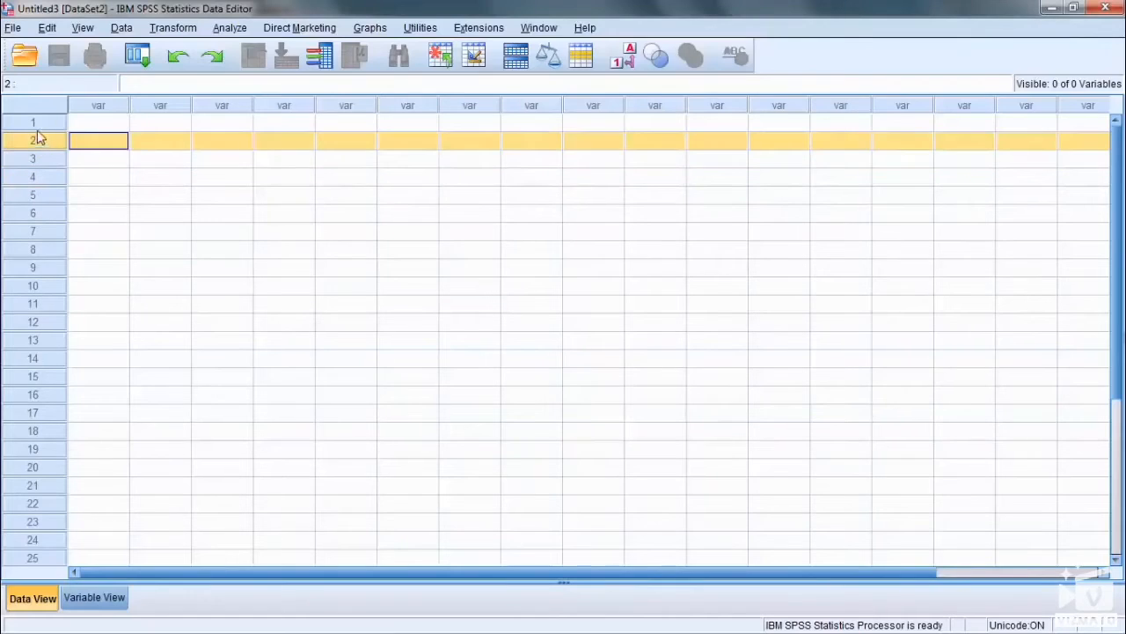
# Step: Examine the first four variable columns and the individual cells in the first two rows
pyautogui.click(124, 106)
pyautogui.click(152, 106)
pyautogui.click(216, 106)
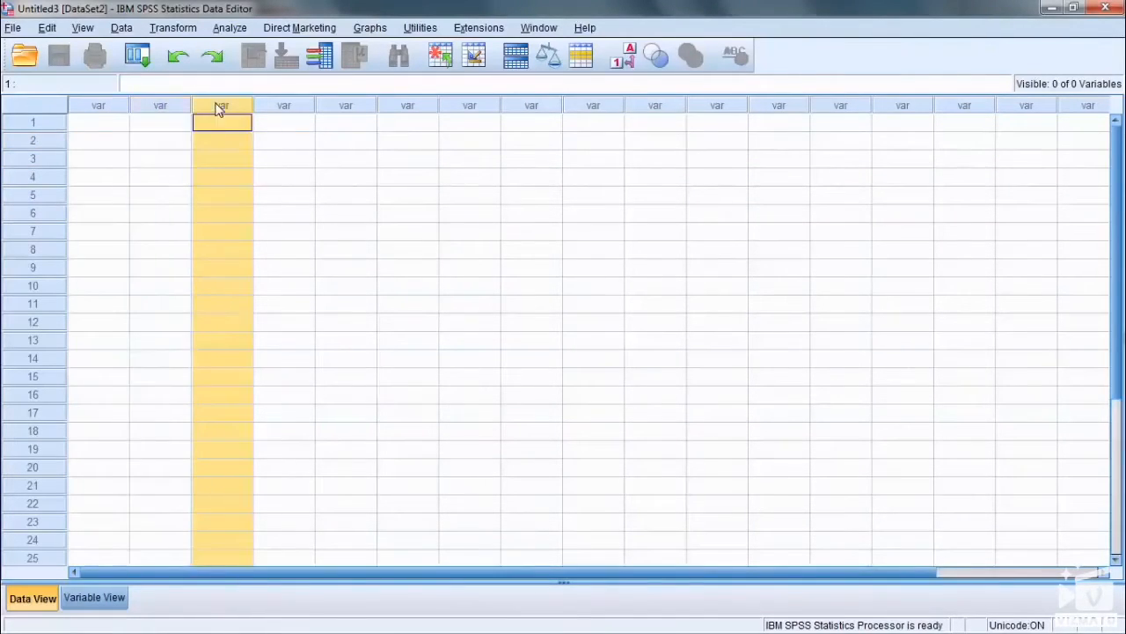
pyautogui.click(283, 107)
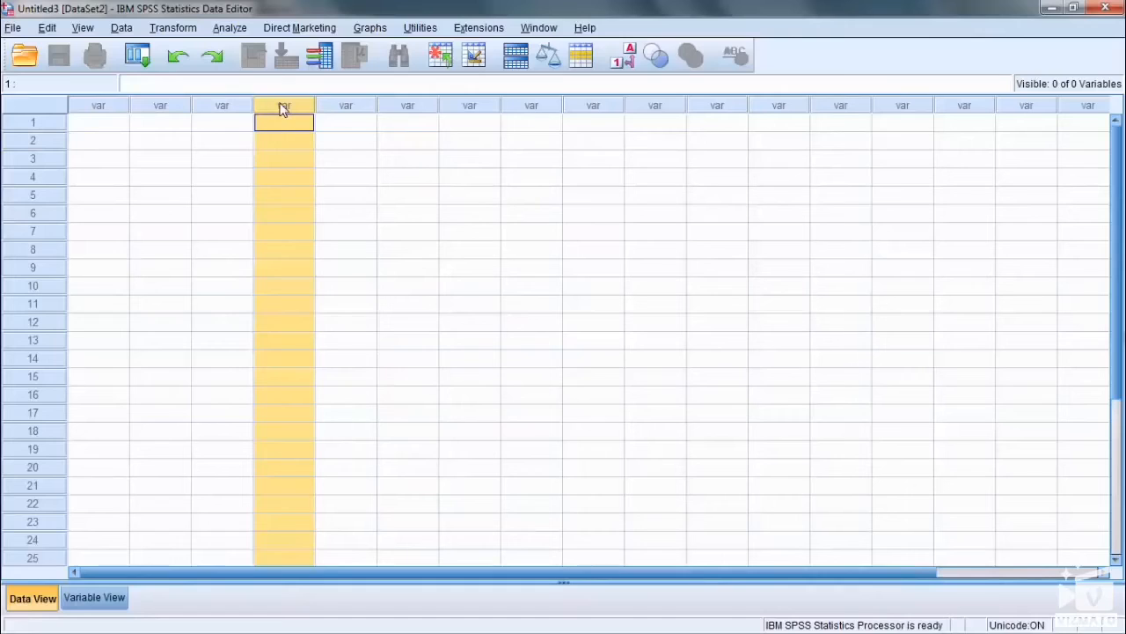
pyautogui.click(100, 126)
pyautogui.click(104, 141)
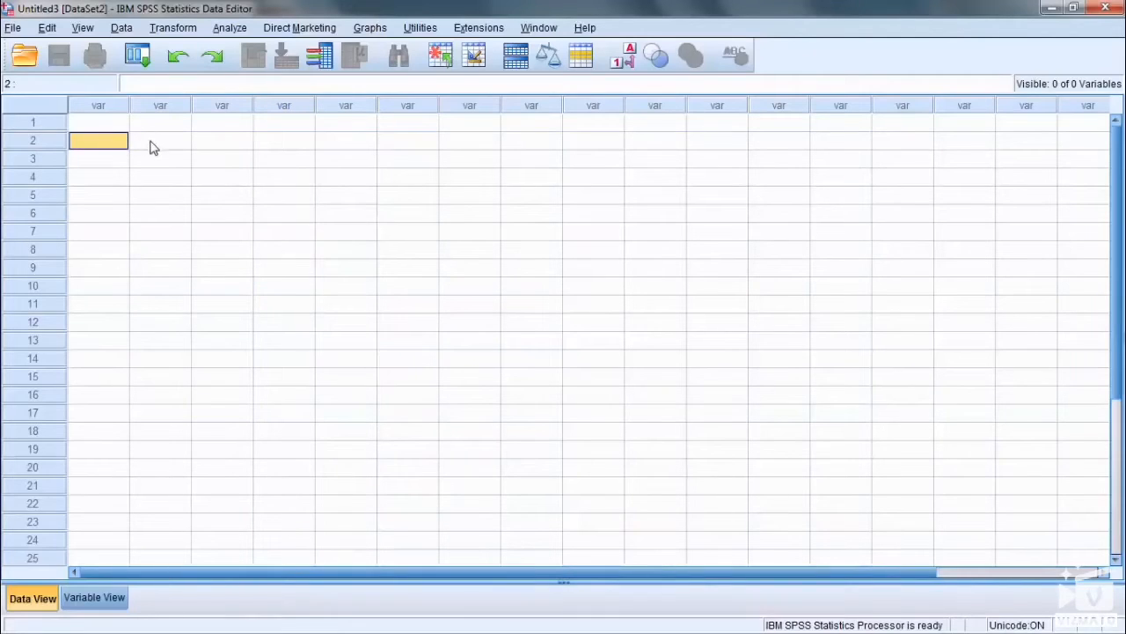
pyautogui.click(151, 144)
# Step: Enter the values 2, 3 and 8 in the first three cells of case row 1
pyautogui.click(88, 124)
pyautogui.write('2')
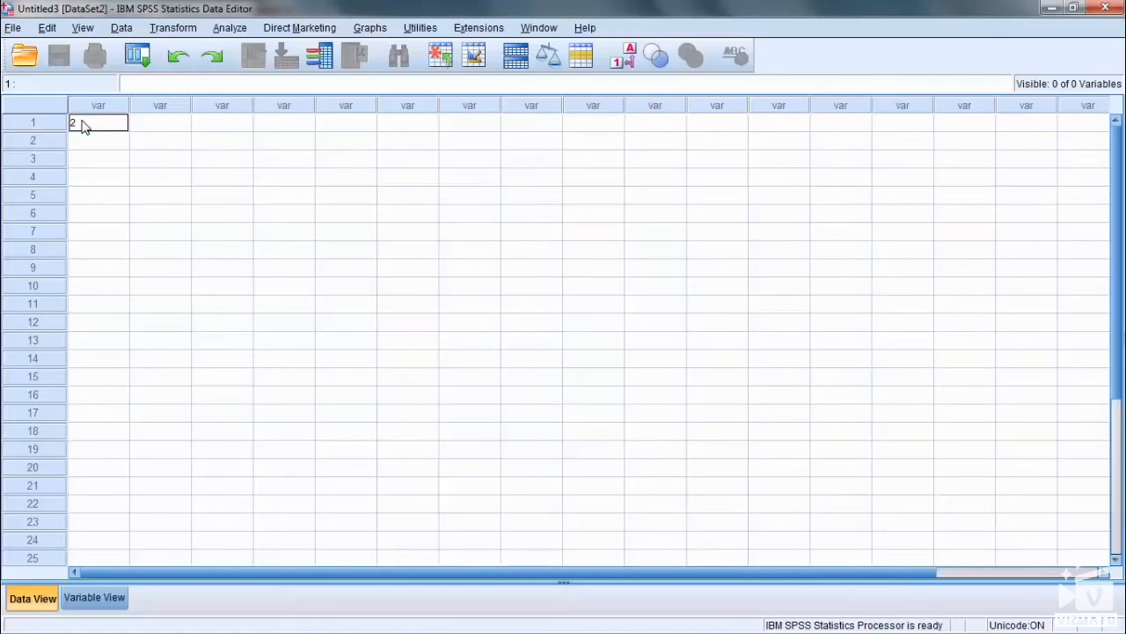
pyautogui.click(137, 126)
pyautogui.write('3')
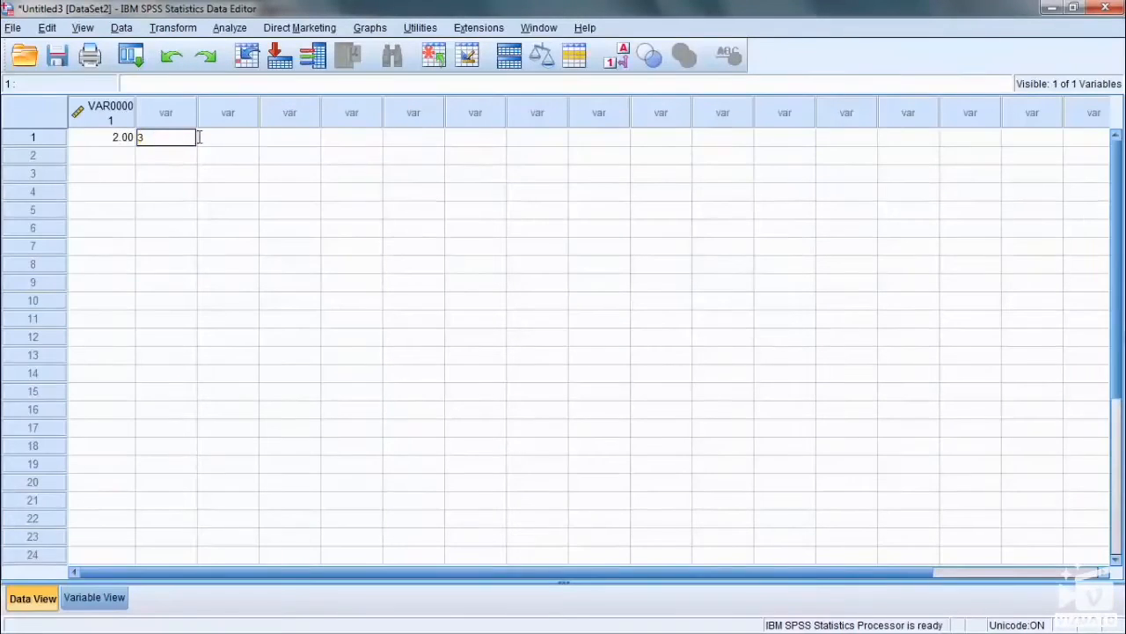
pyautogui.click(234, 138)
pyautogui.write('8')
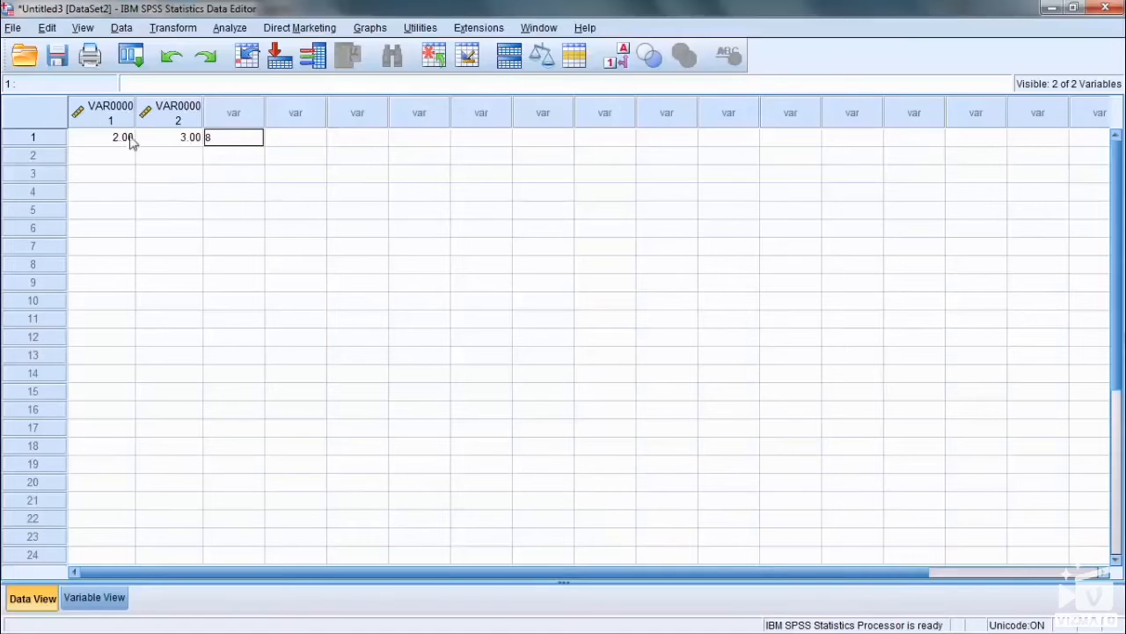
# Step: Examine the names and attribute row of the three new variables in Variable View
pyautogui.click(112, 604)
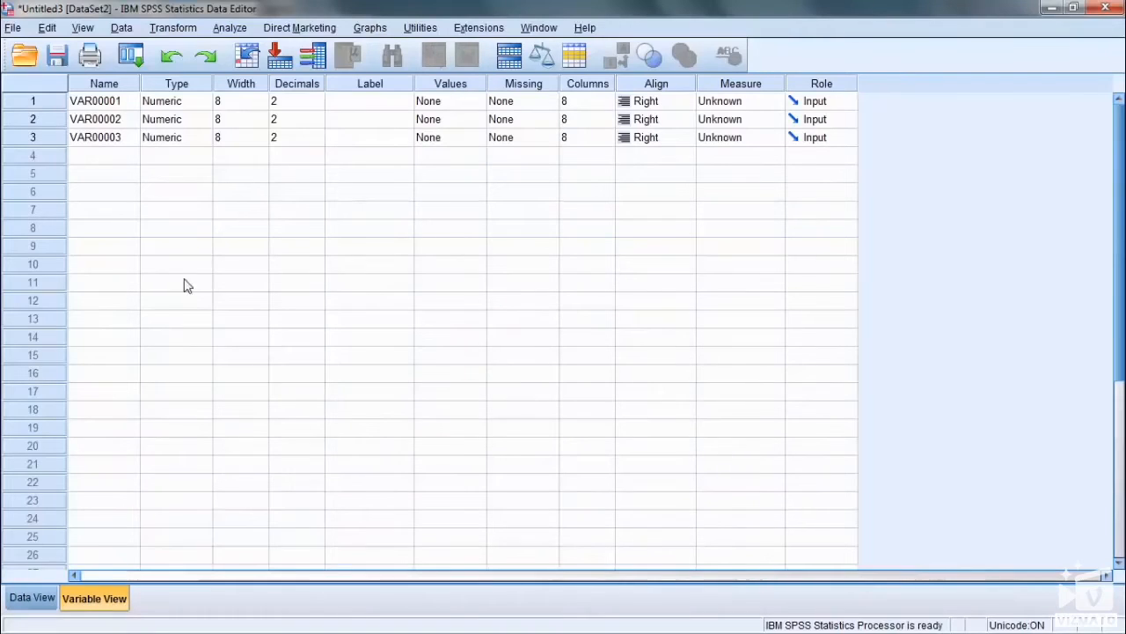
pyautogui.click(124, 83)
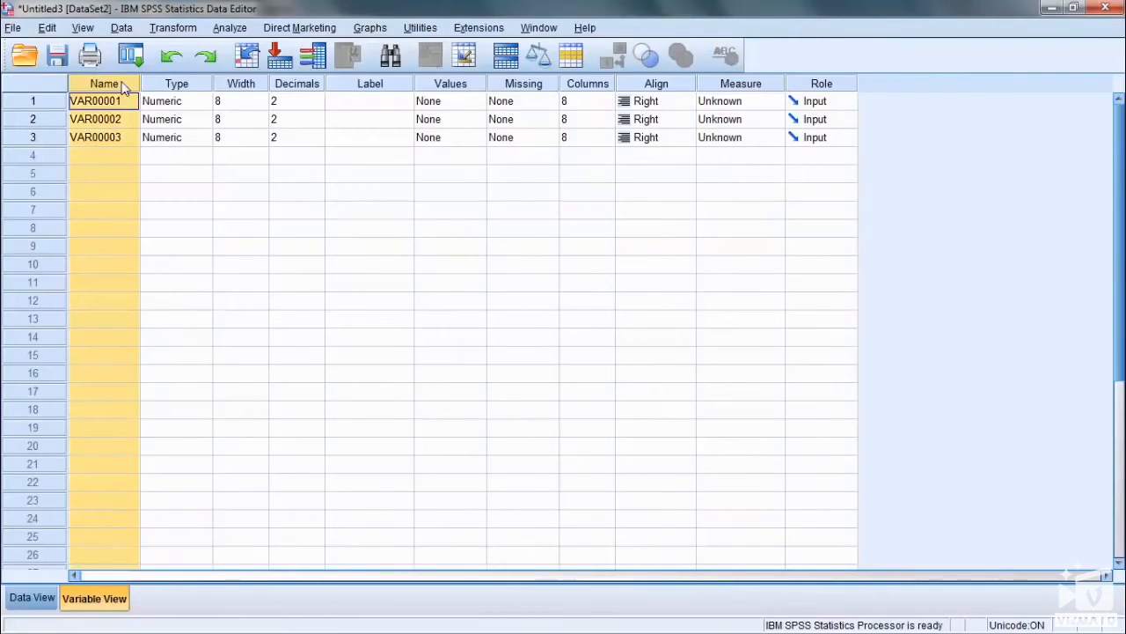
pyautogui.click(124, 100)
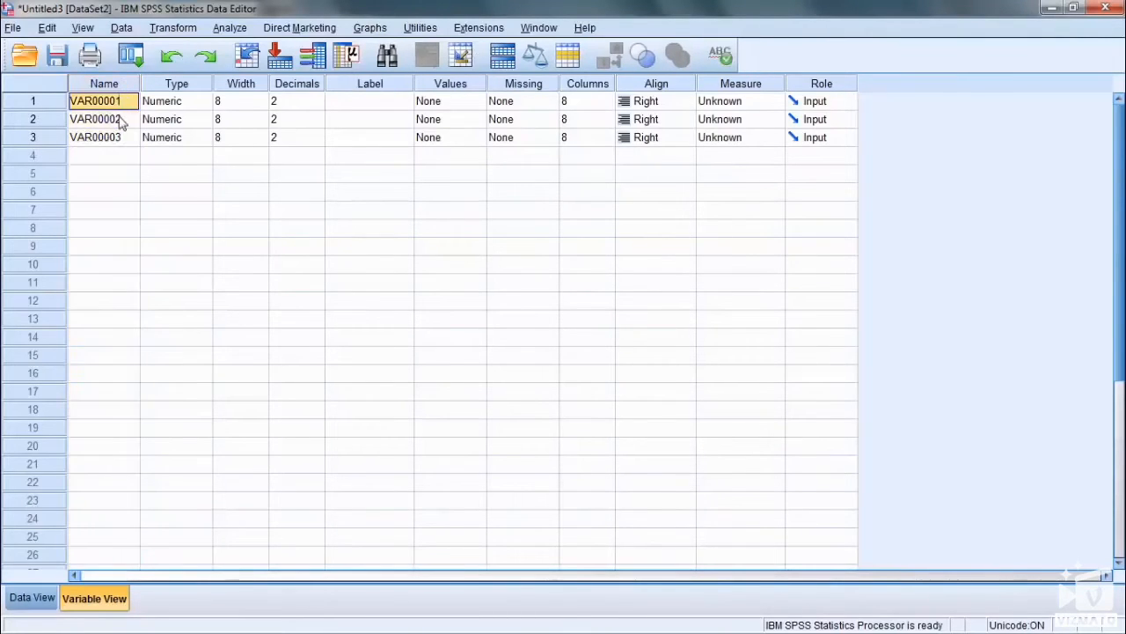
pyautogui.click(123, 120)
pyautogui.click(113, 143)
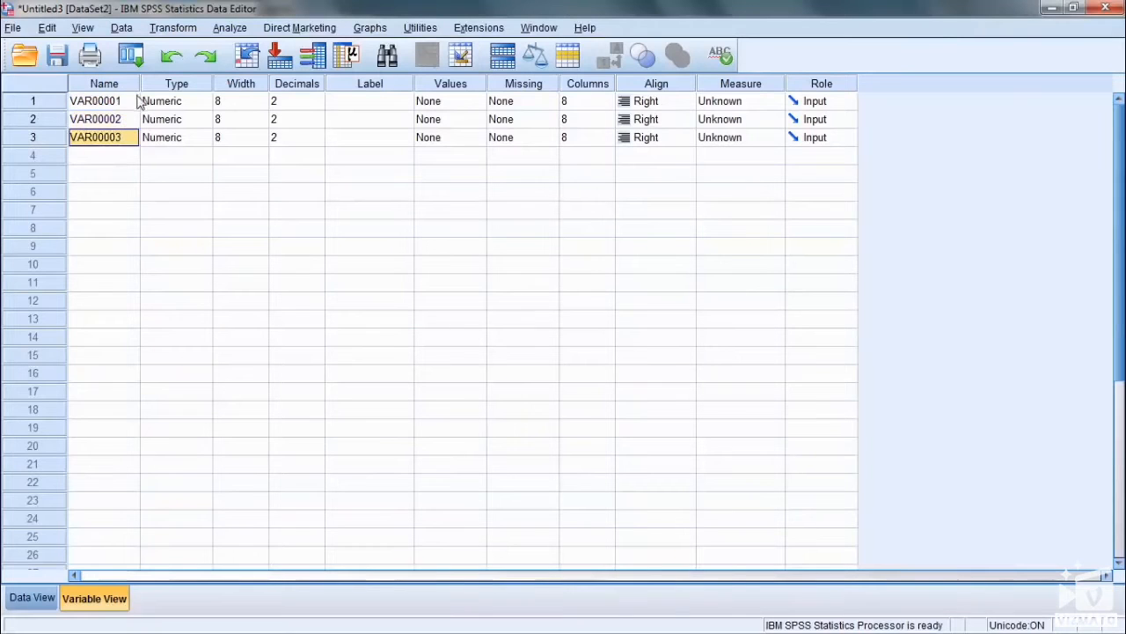
pyautogui.click(128, 101)
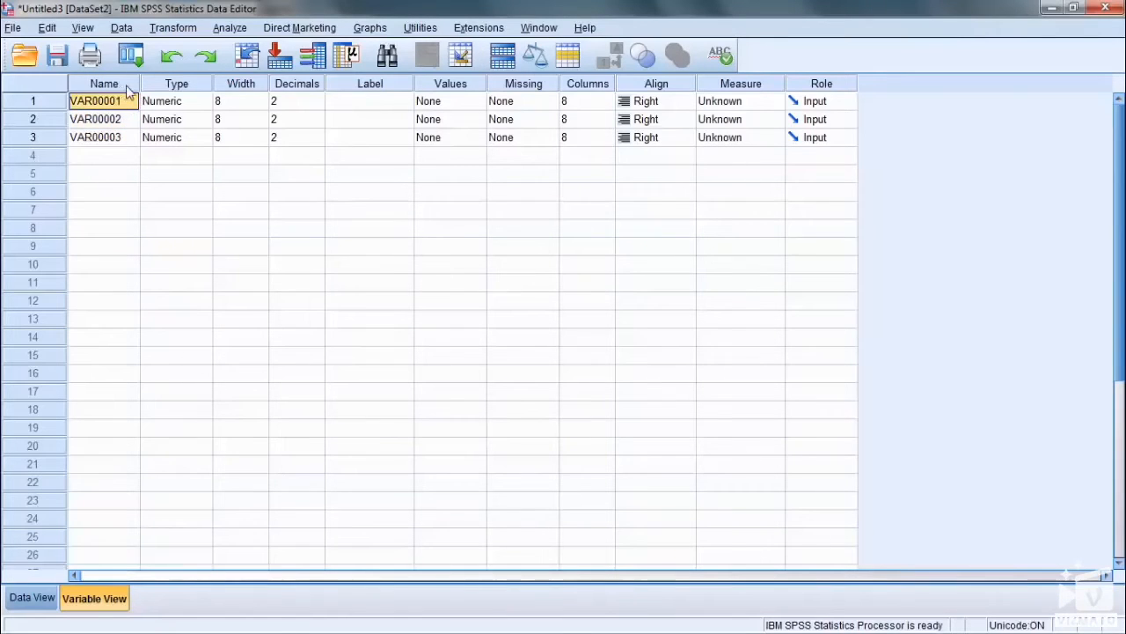
pyautogui.click(126, 86)
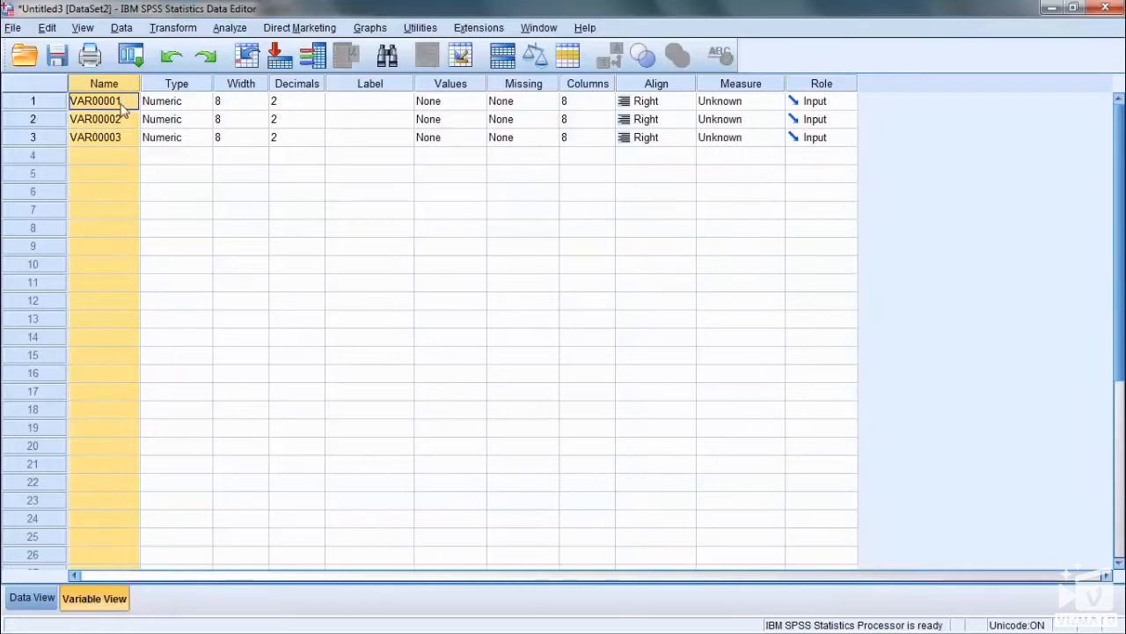
pyautogui.click(124, 107)
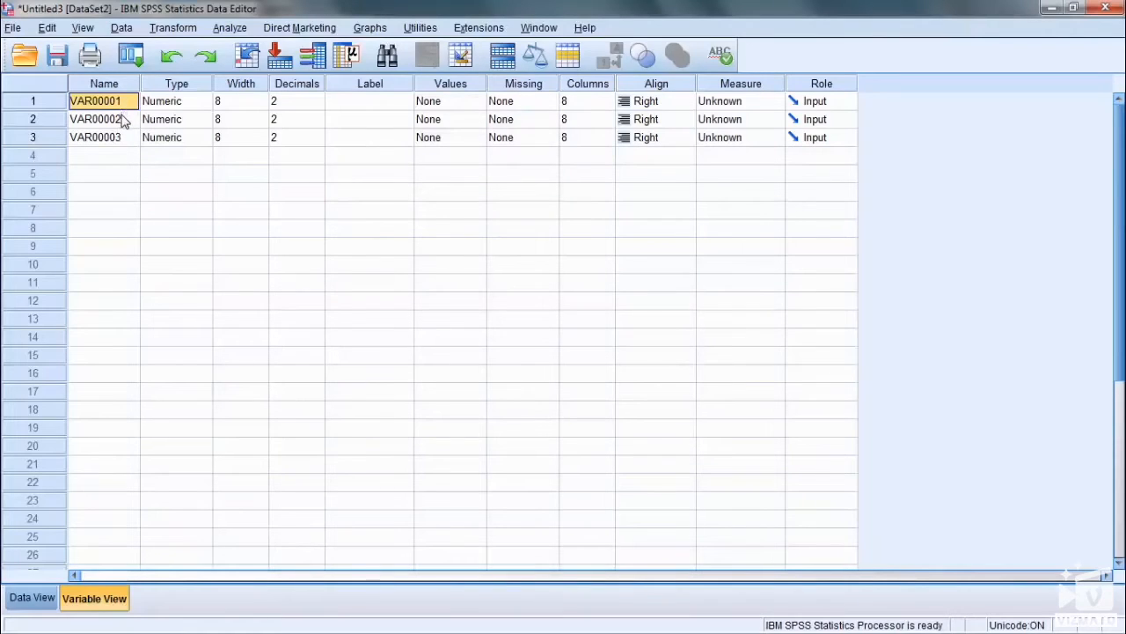
pyautogui.click(120, 141)
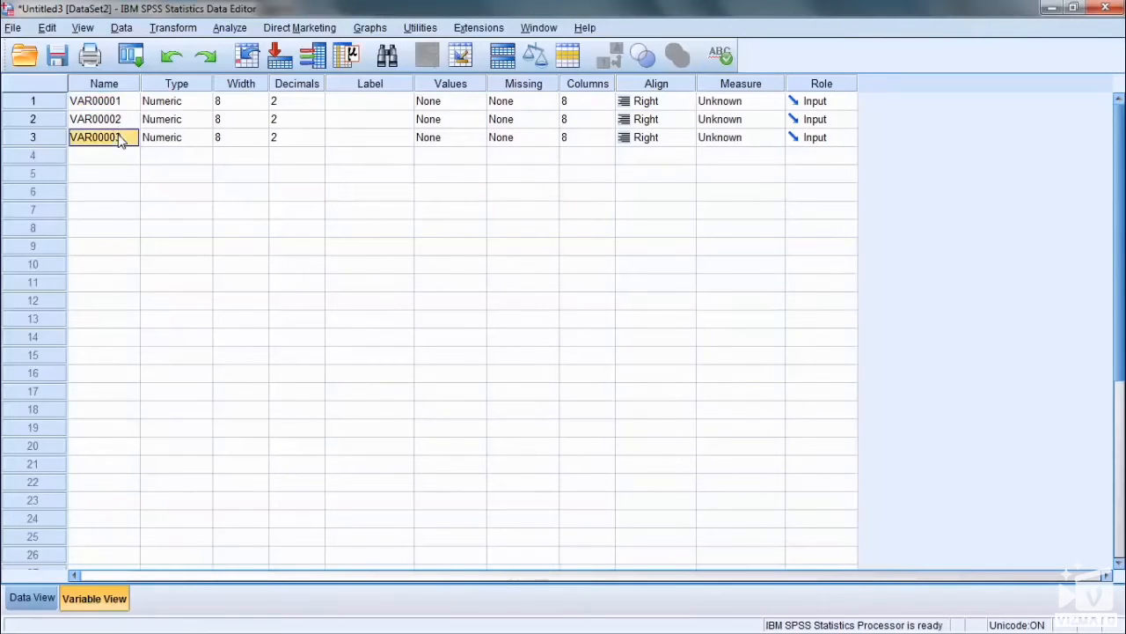
pyautogui.click(33, 103)
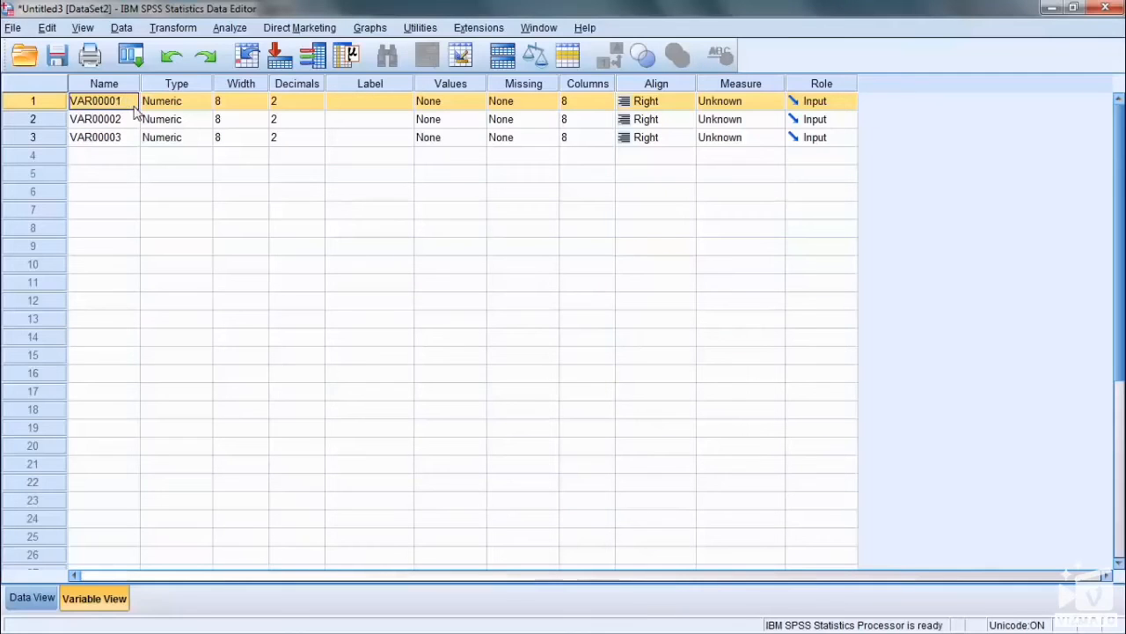
# Step: Change the first variable's type to String
pyautogui.click(200, 104)
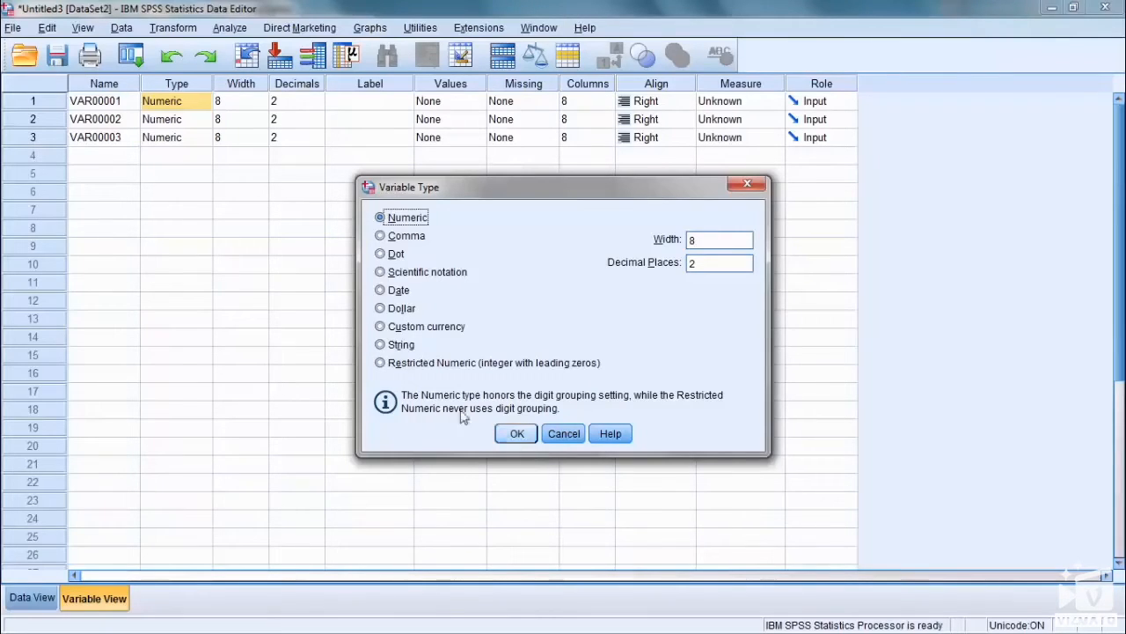
pyautogui.click(401, 344)
pyautogui.click(518, 434)
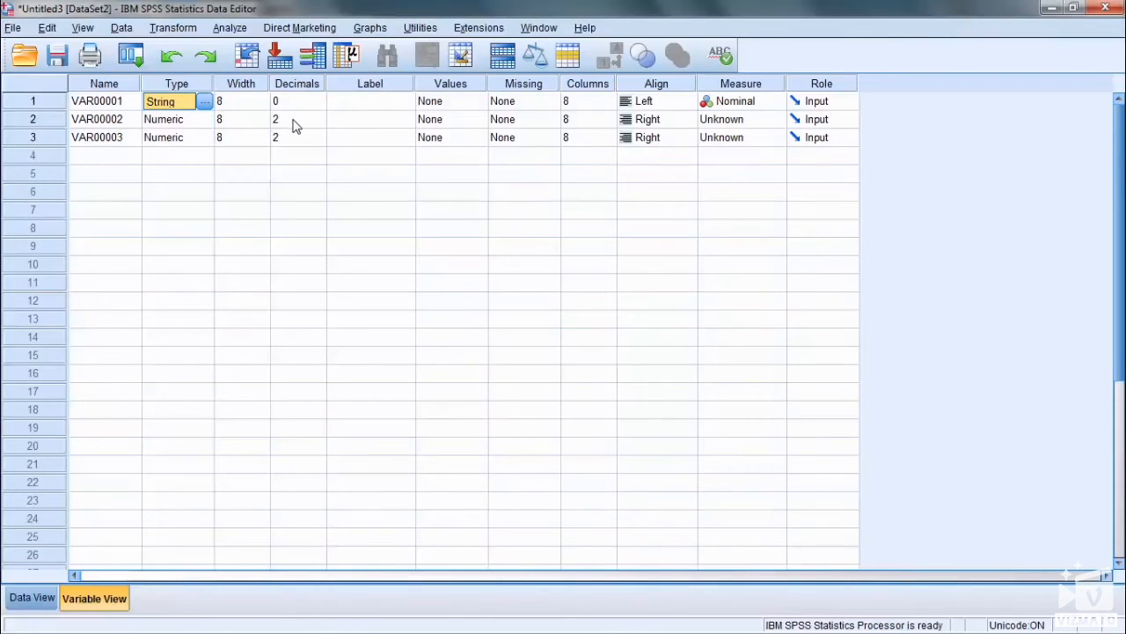
pyautogui.click(359, 110)
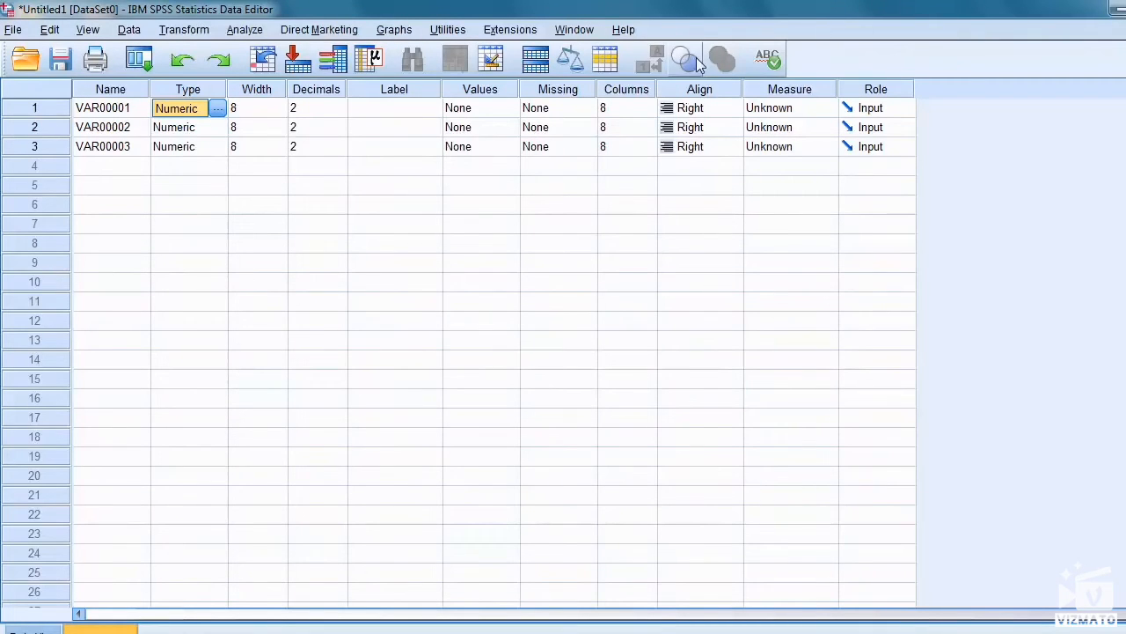
pyautogui.click(706, 97)
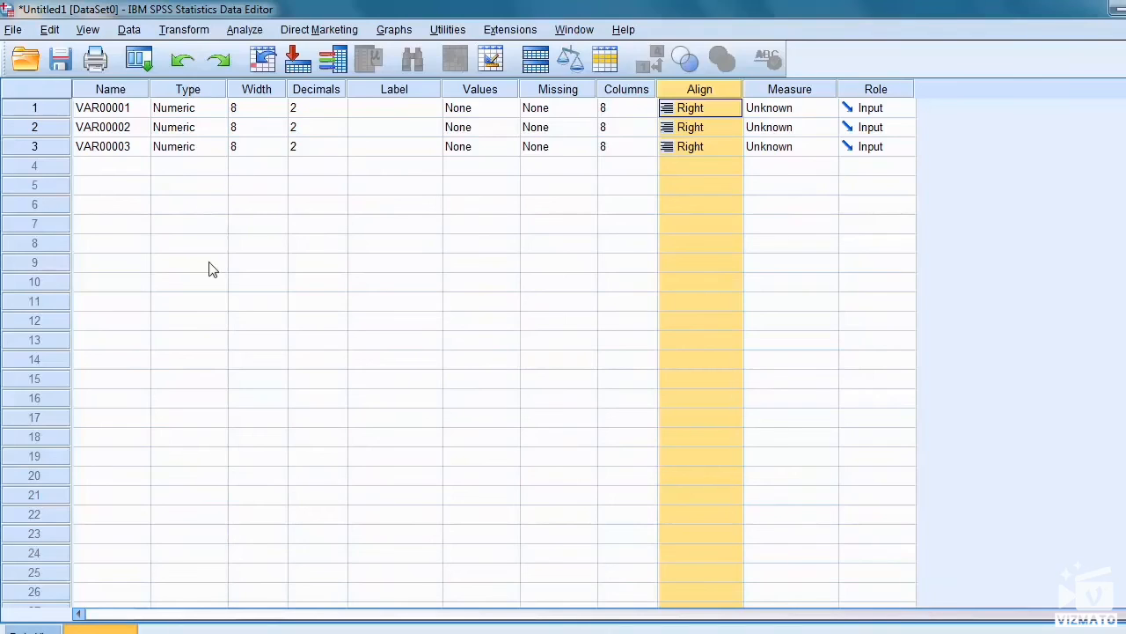
# Step: Save the data to the Desktop as Spss traiing 1.sav, replacing the existing file, and close the output viewer without saving its contents
pyautogui.click(70, 70)
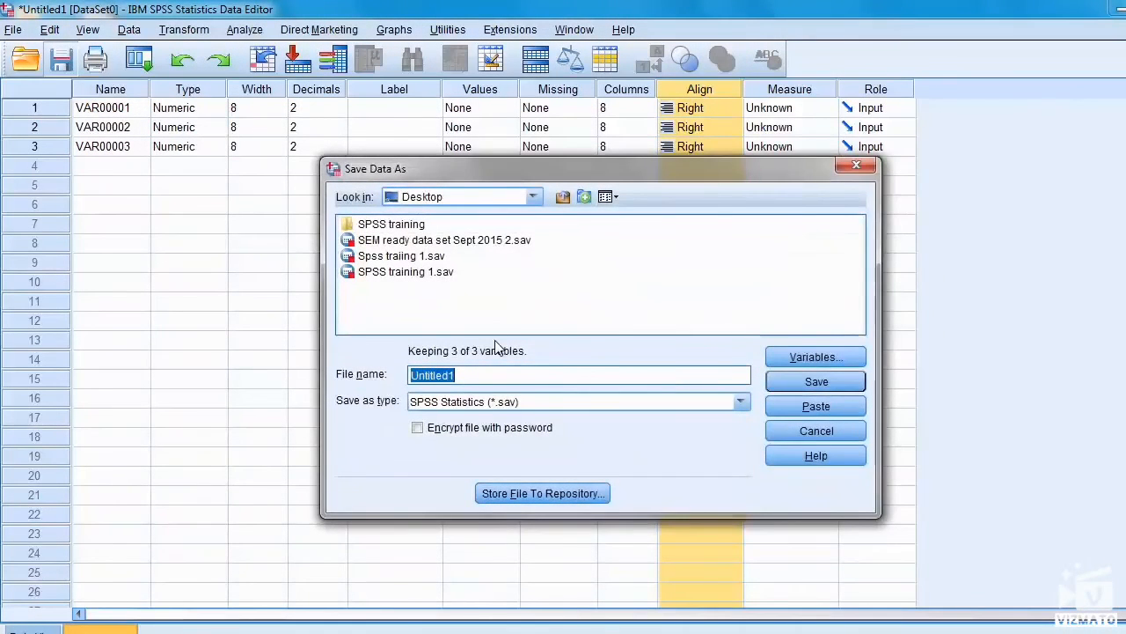
pyautogui.click(405, 257)
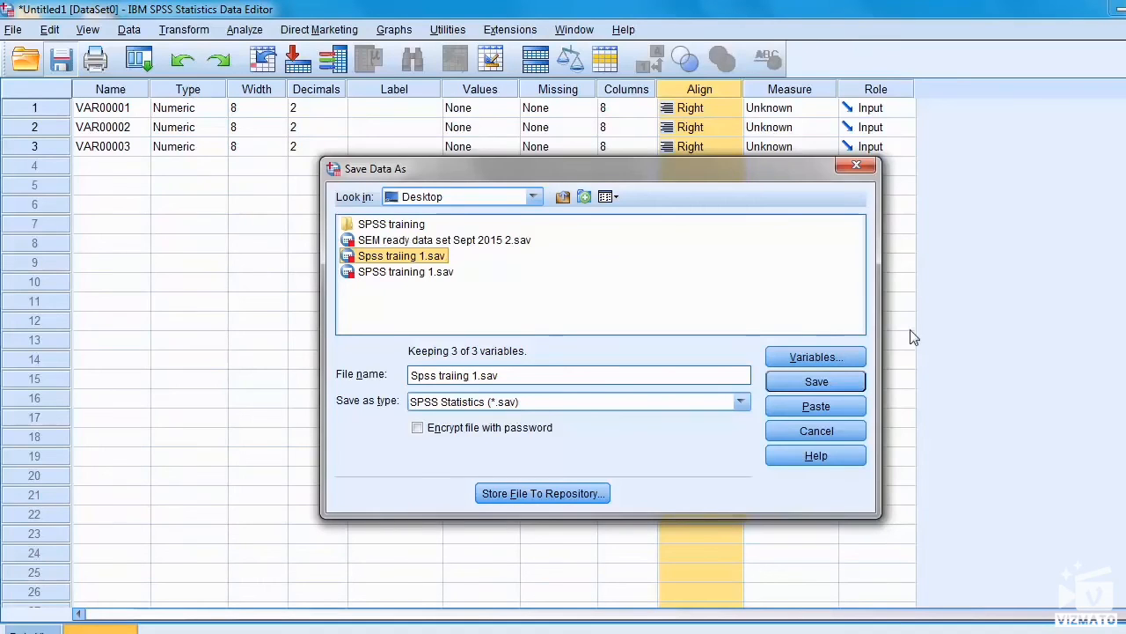
pyautogui.click(817, 384)
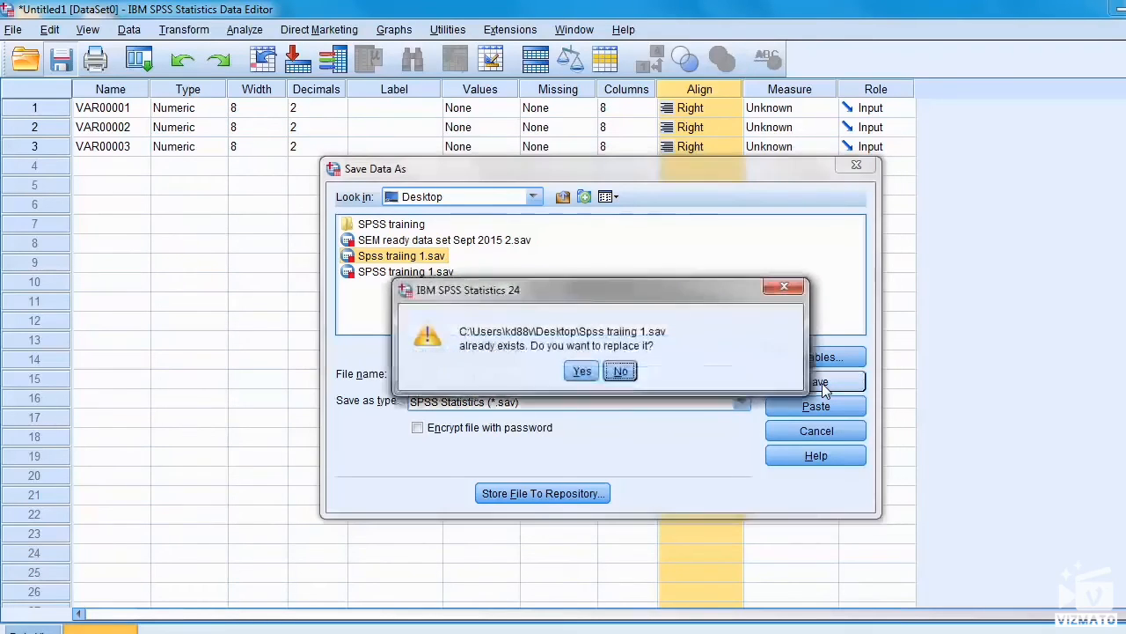
pyautogui.click(581, 373)
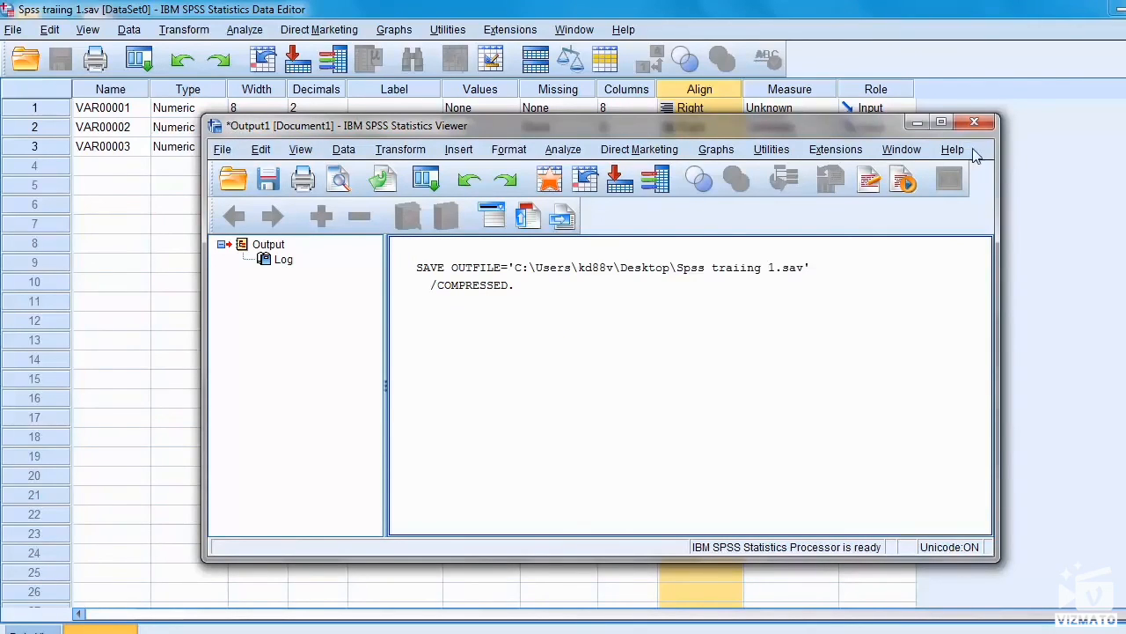
pyautogui.click(974, 122)
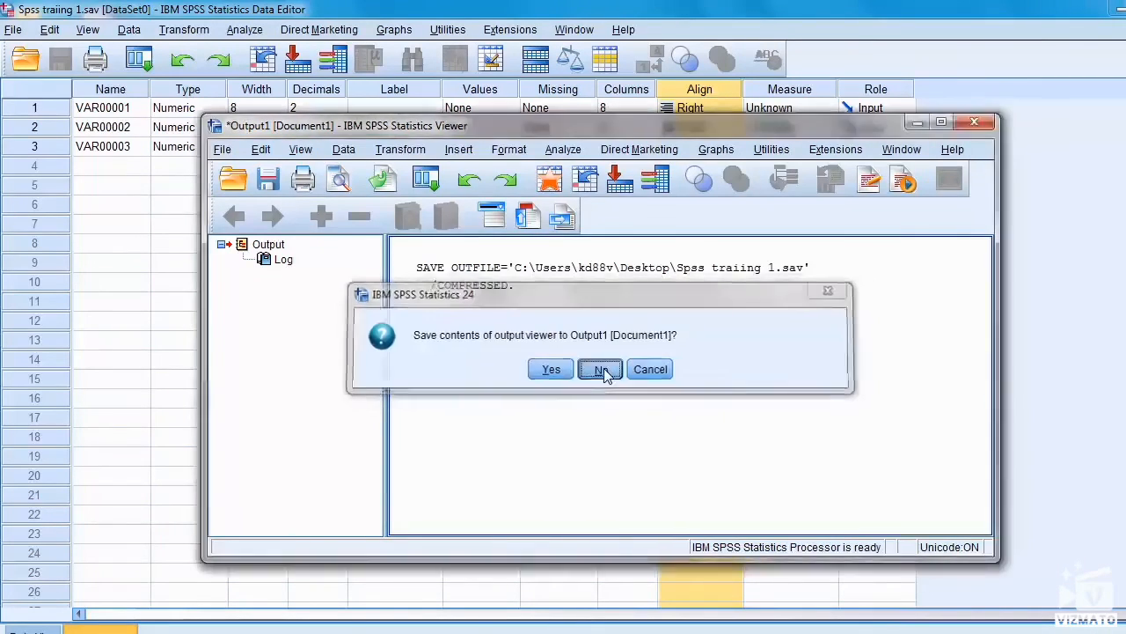
pyautogui.click(601, 370)
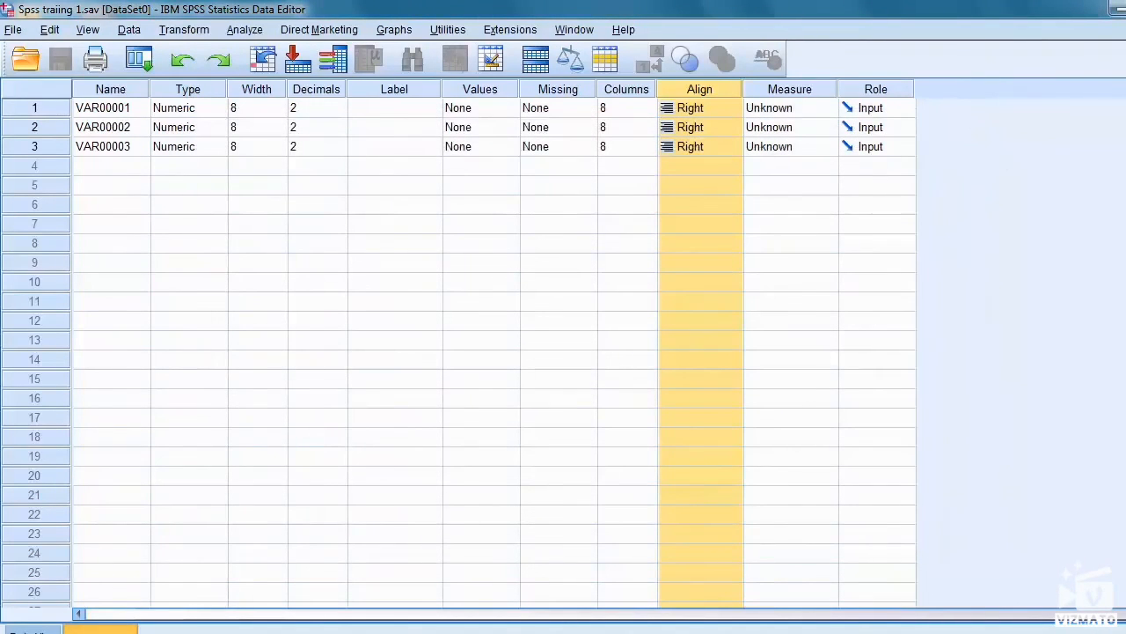